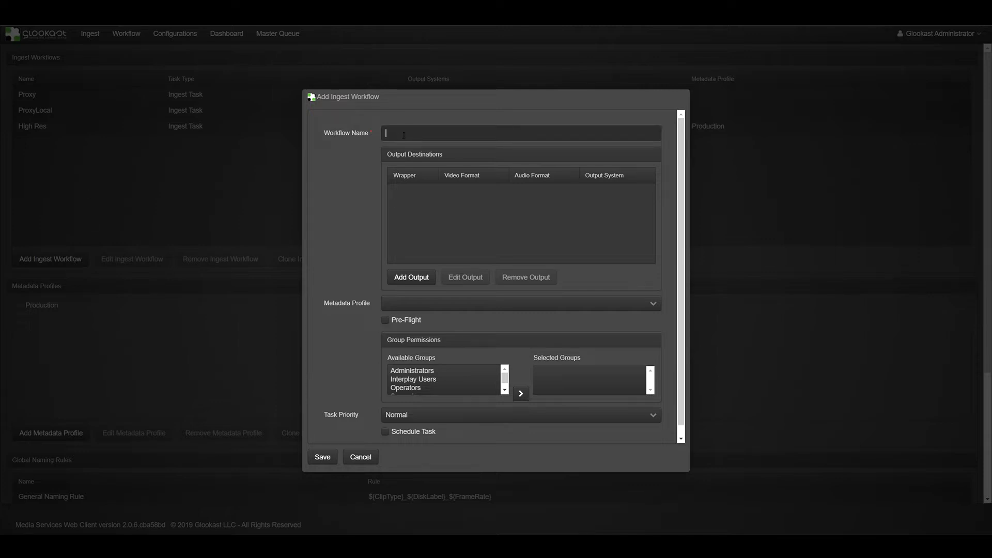
text(morning news)
drag(432, 132, 360, 140)
key(BackSpace)
Step: Name the new ingest workflow "HIGH RES Proxy COPY"
key(Caps_Lock)
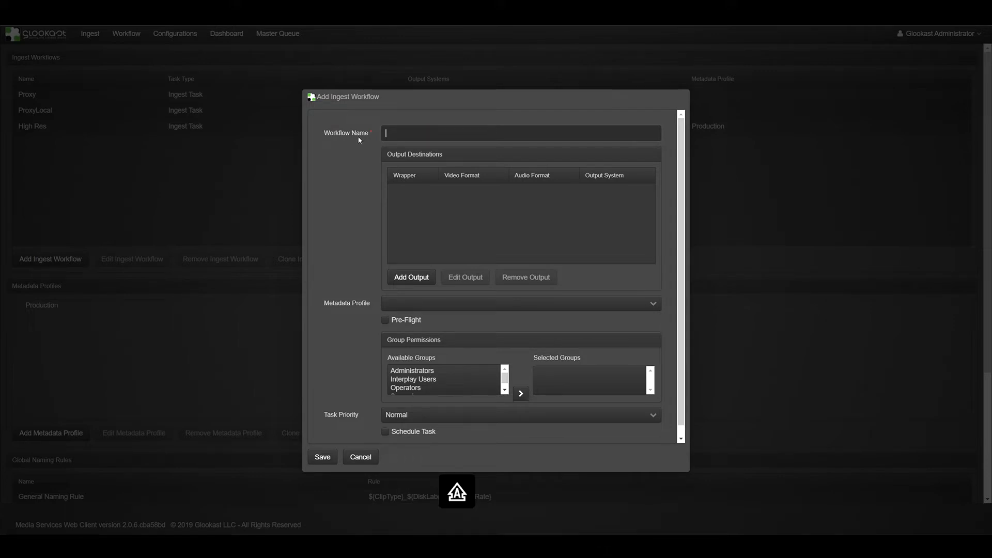
text(HIGH R)
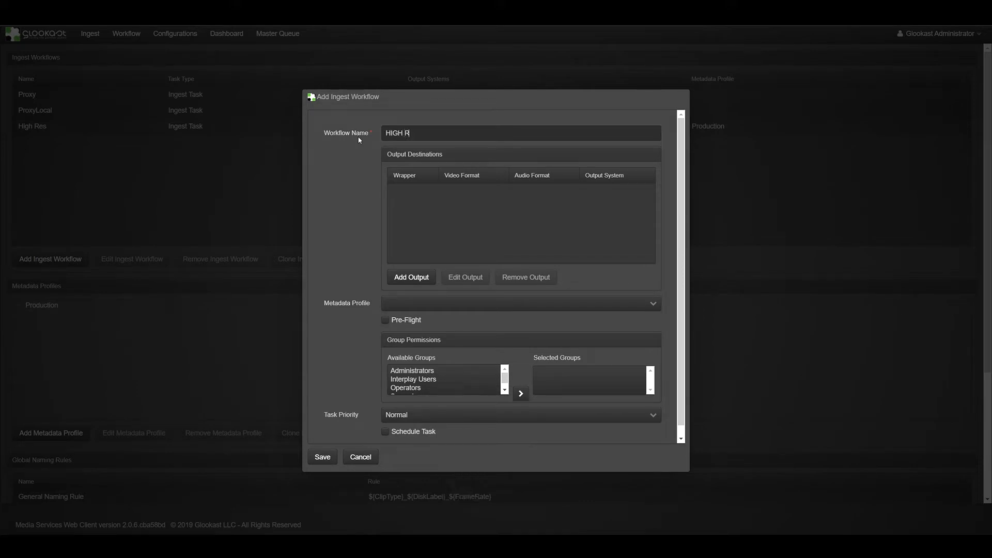
text(ES P)
key(Caps_Lock)
text(roxy)
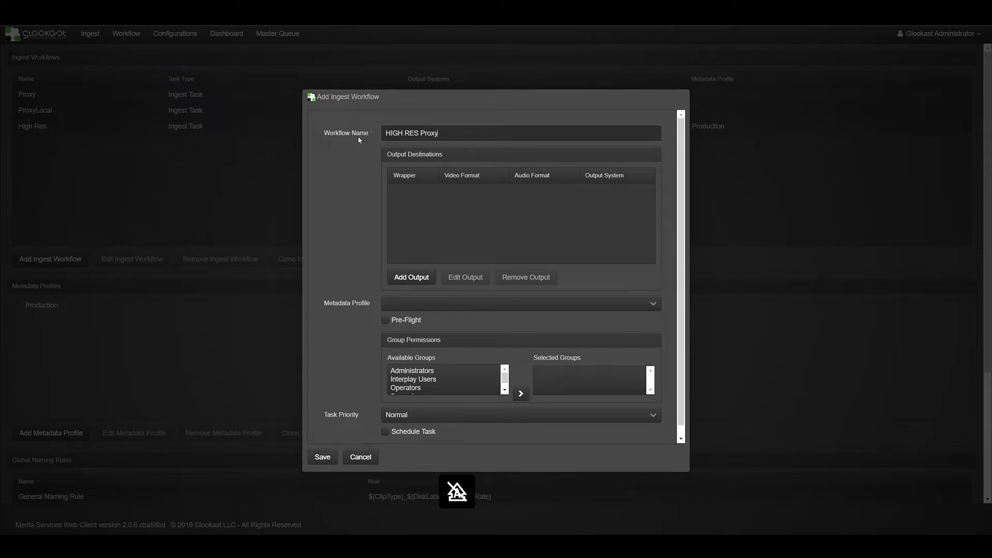
key(Caps_Lock)
text(COPY)
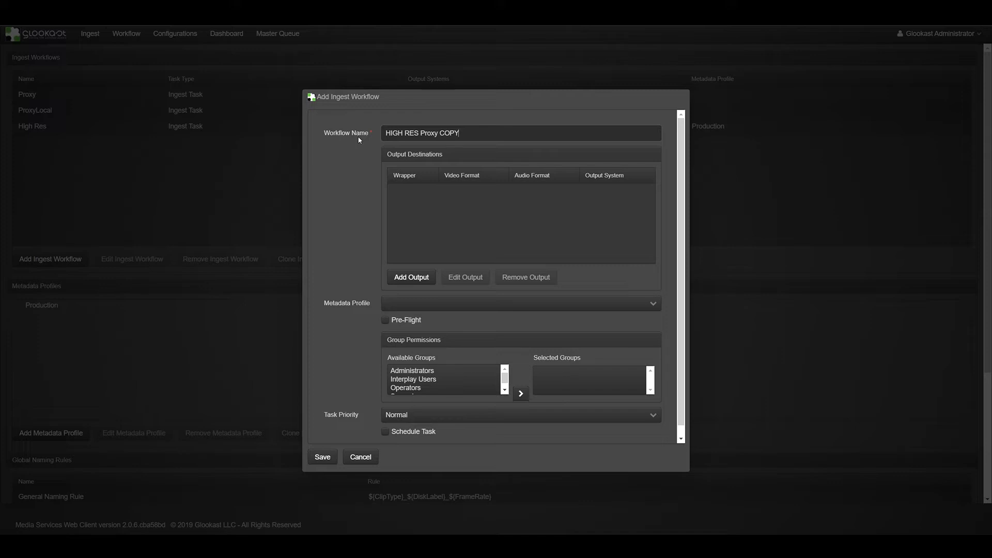
Step: Add an output destination with the Avid output system, the General Naming Rule and the Avid MXF OPAtom wrapper
click(428, 283)
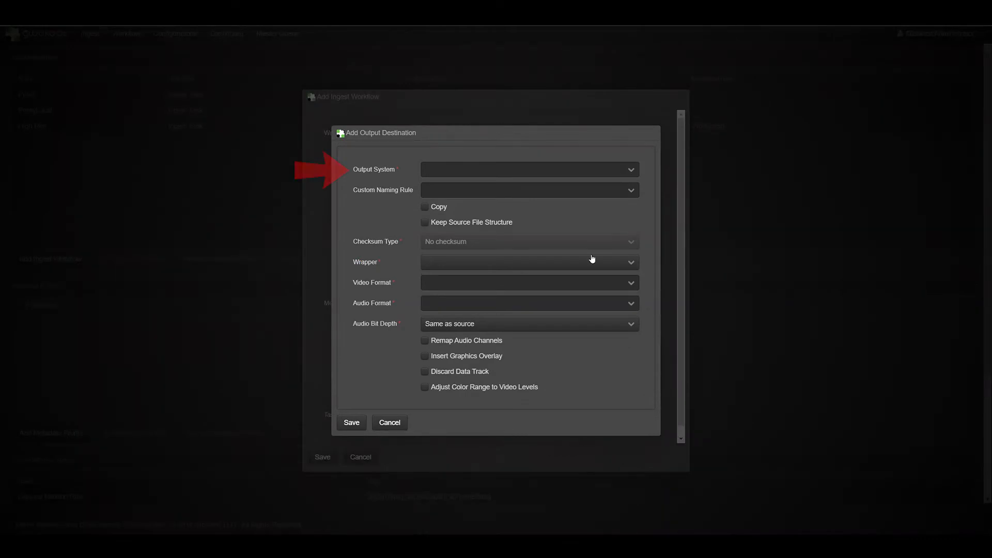
click(631, 170)
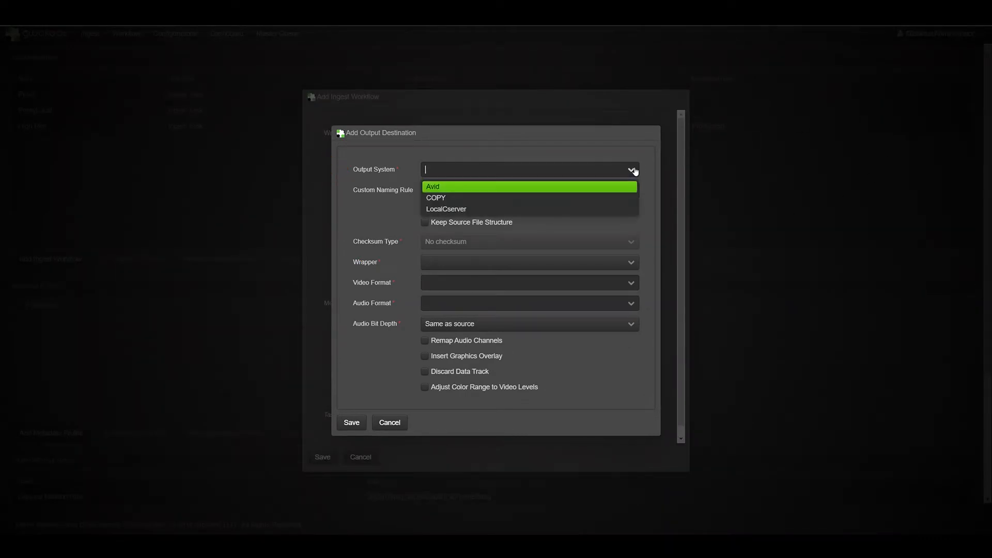
click(612, 186)
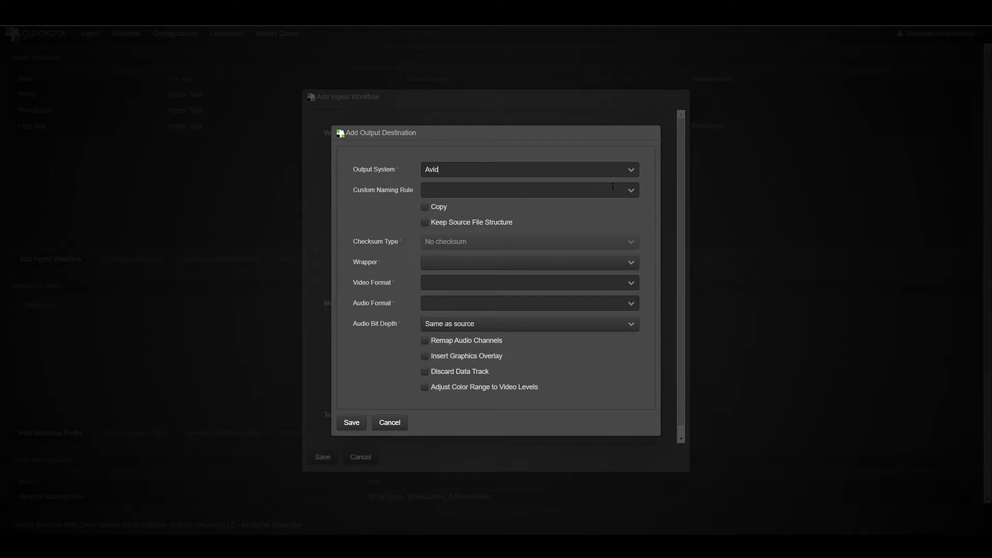
click(632, 191)
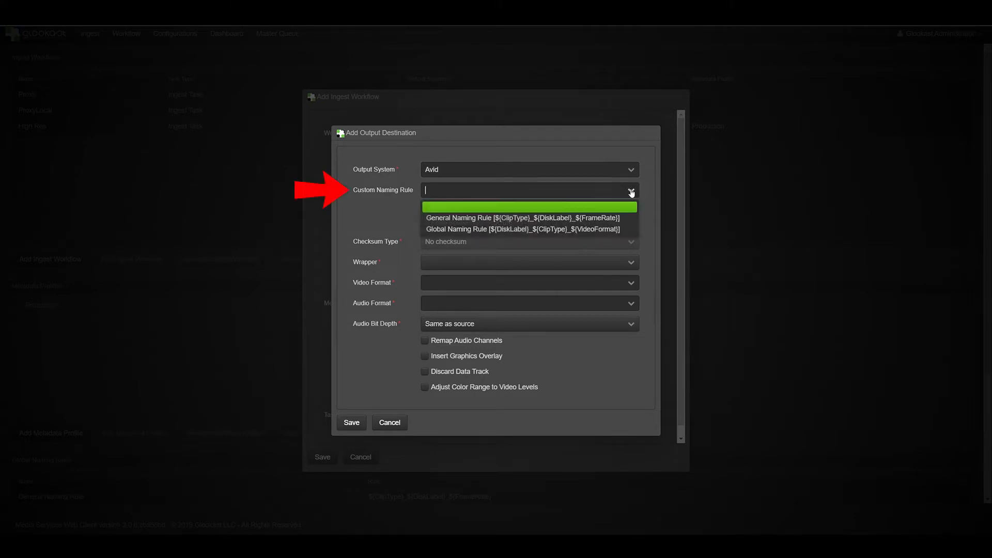
click(628, 218)
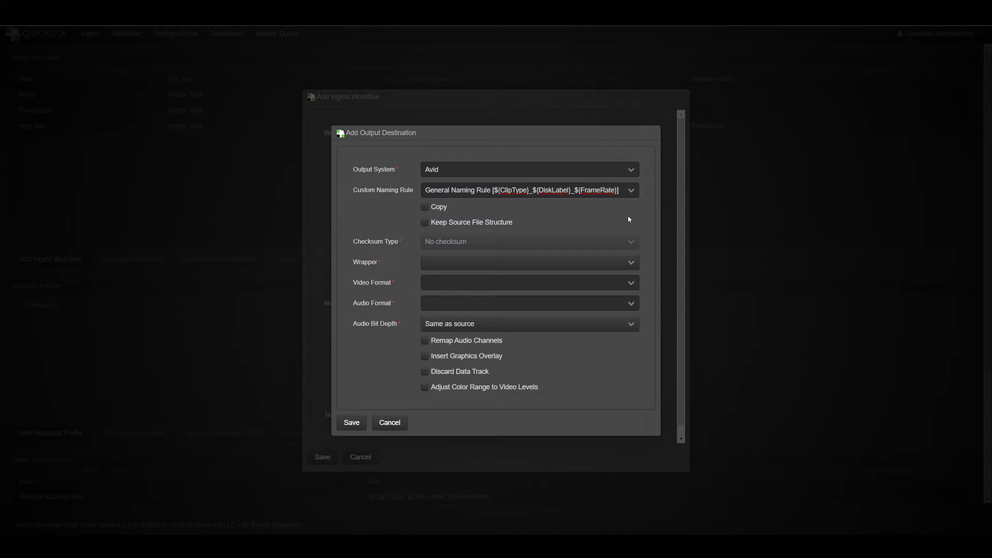
click(631, 265)
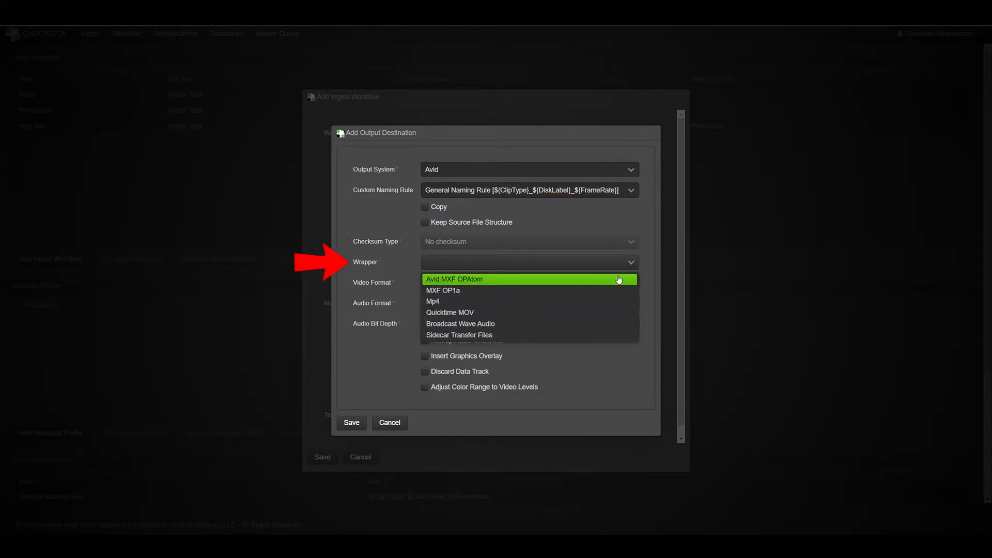
click(619, 280)
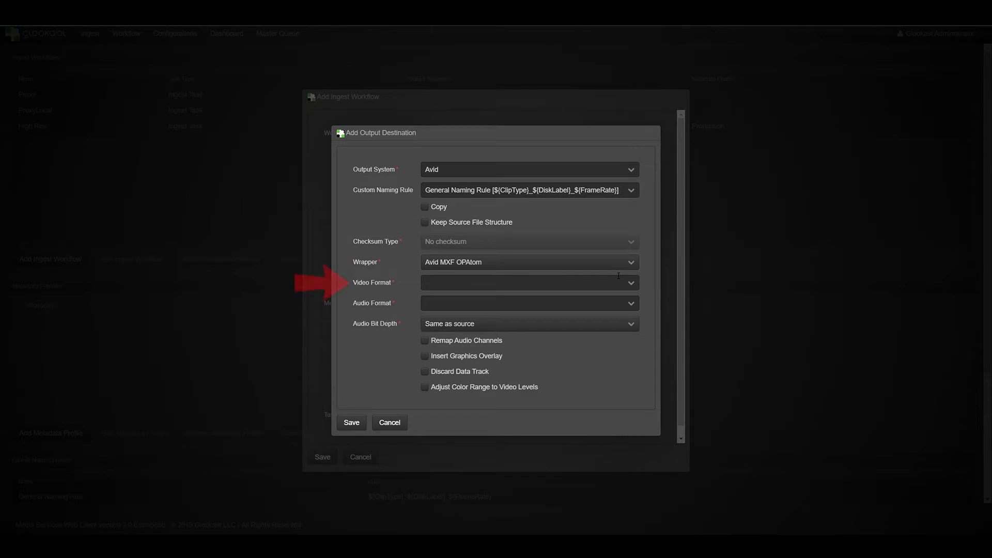
Step: Set the output destination's video format to XDCAM-HD 50mbps 1080i 60
click(632, 283)
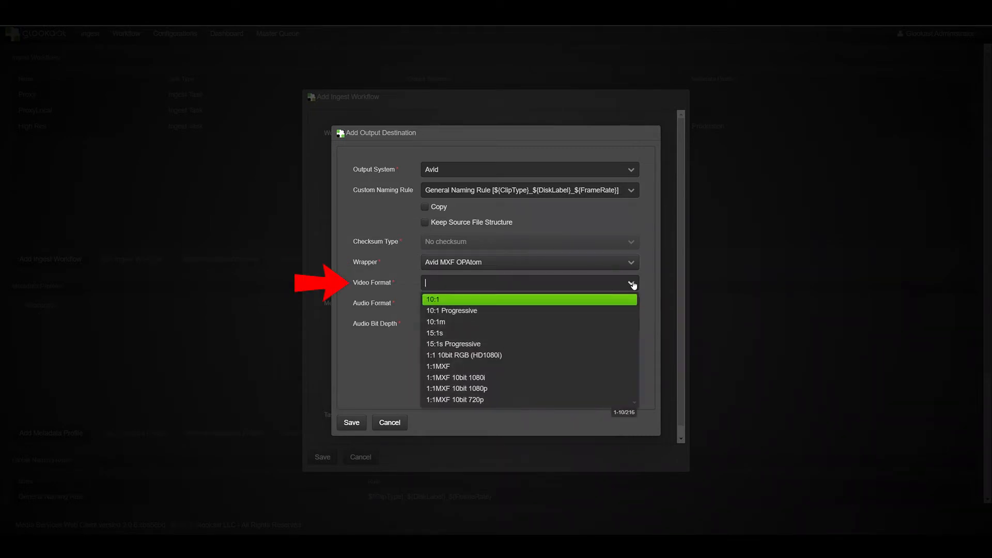
text(XDCAM HD 25Mbits 30p hh)
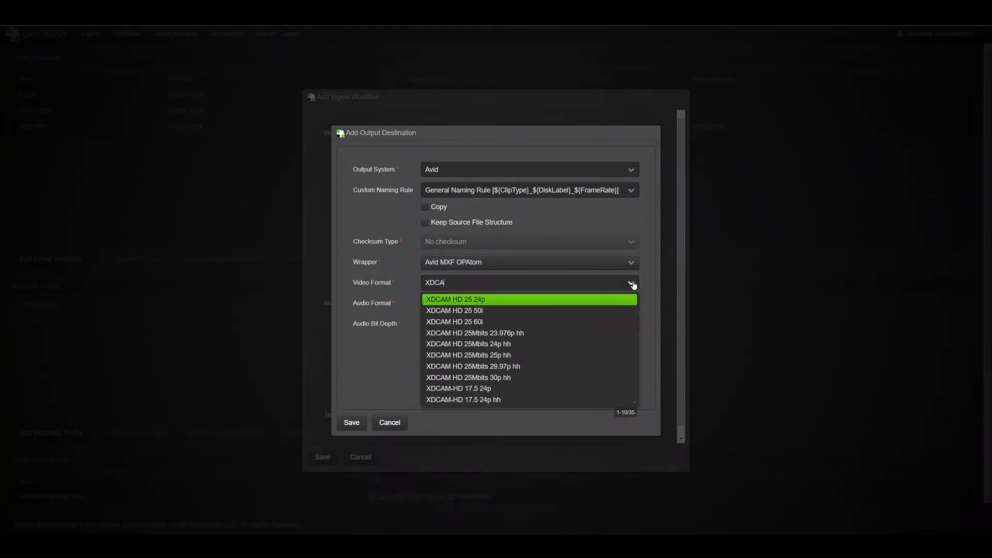
key(Down)
key(Down)
key(Down)
key(Down)
key(Down)
key(Down)
key(Down)
key(Down)
key(Down)
key(Down)
key(Down)
key(Down)
key(Down)
key(Down)
key(Down)
key(Down)
key(Down)
key(Down)
key(Down)
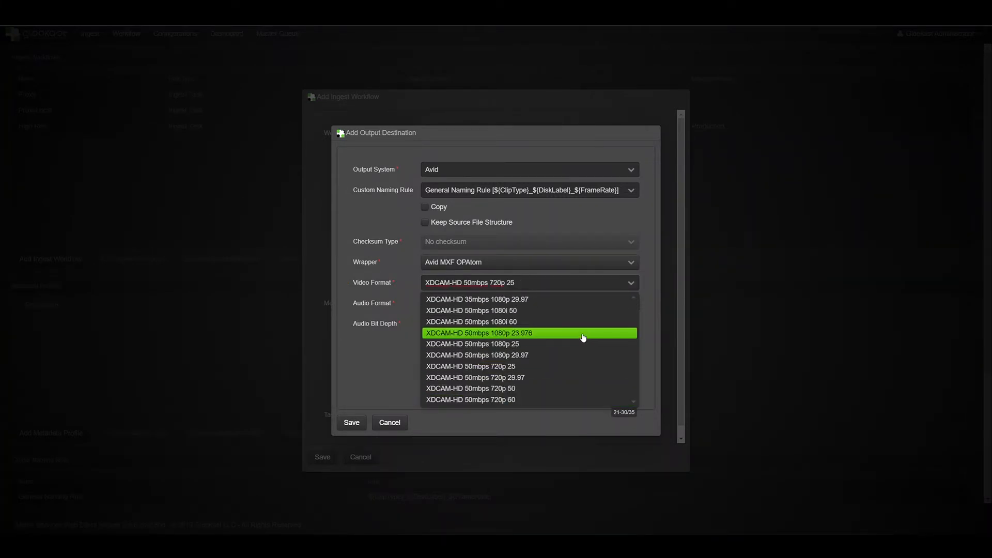
click(566, 322)
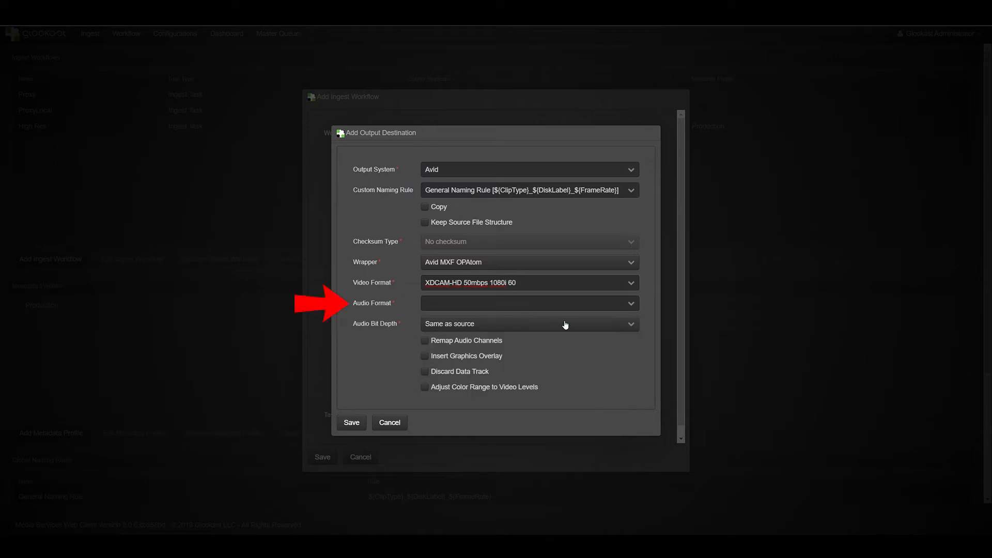
Step: Set the output destination's audio format to Pcm and its audio bit depth to 24 Bit
click(633, 305)
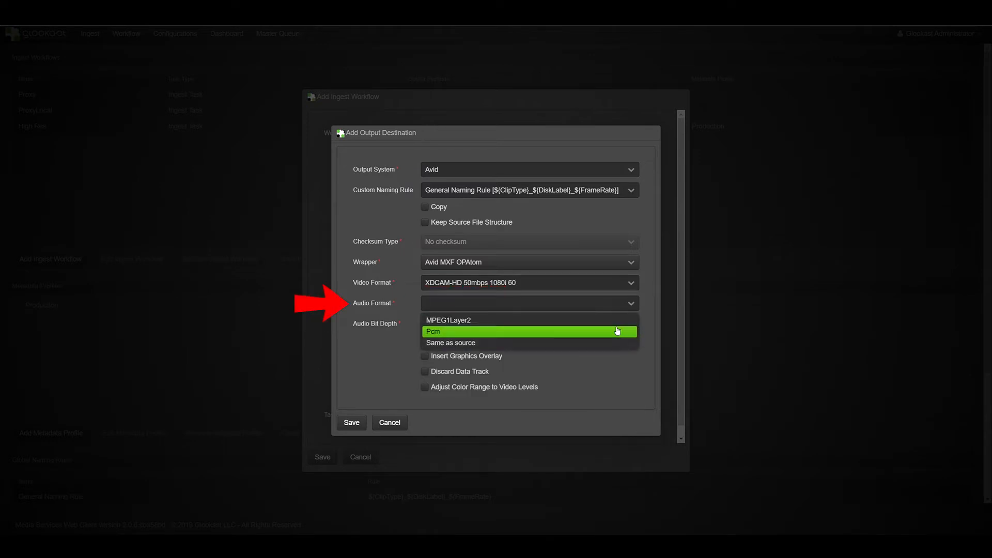
click(617, 331)
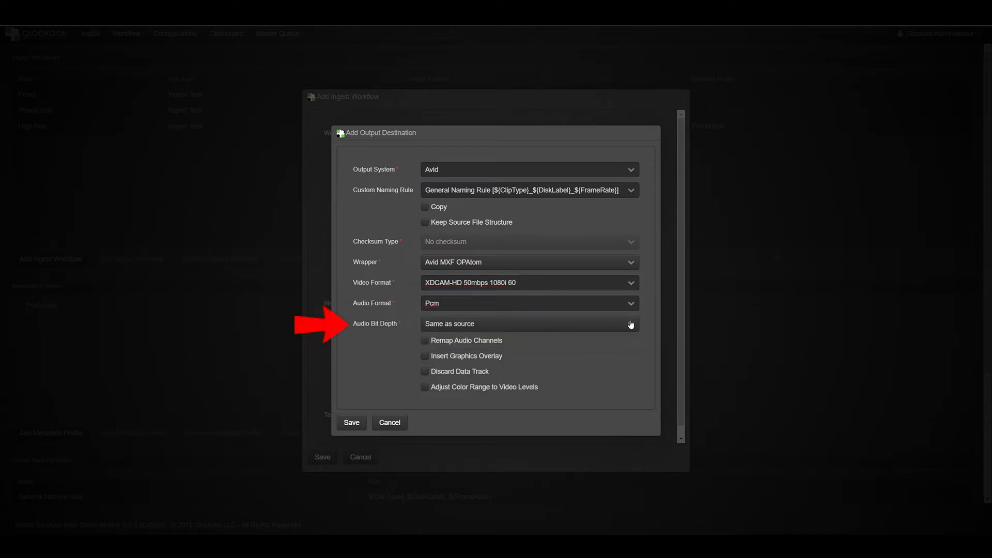
click(629, 327)
click(613, 363)
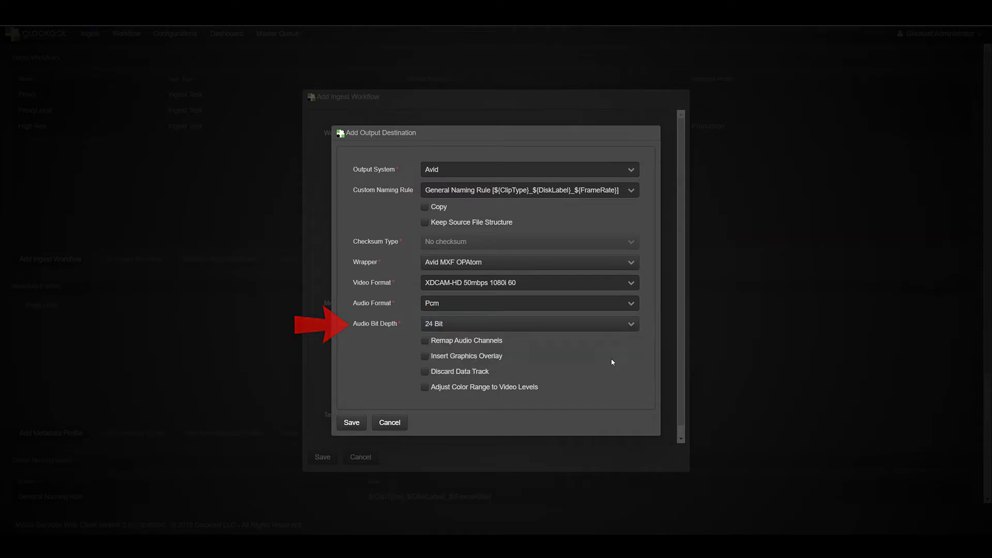
click(631, 325)
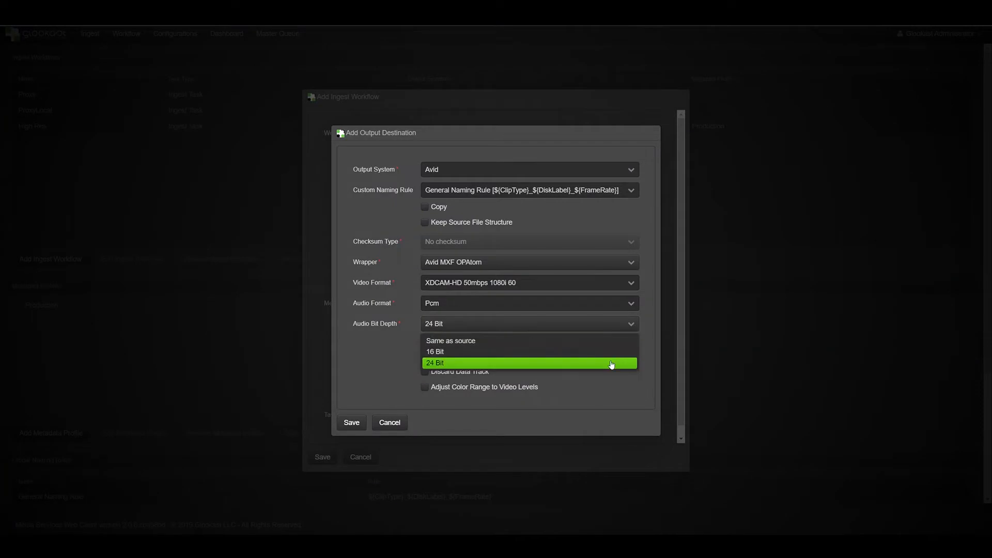
click(612, 363)
click(630, 306)
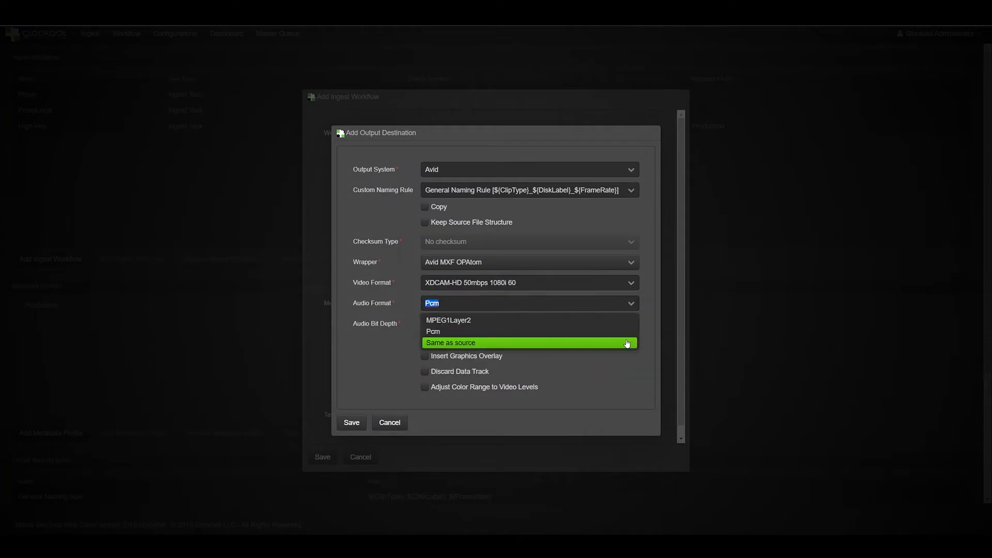
click(628, 331)
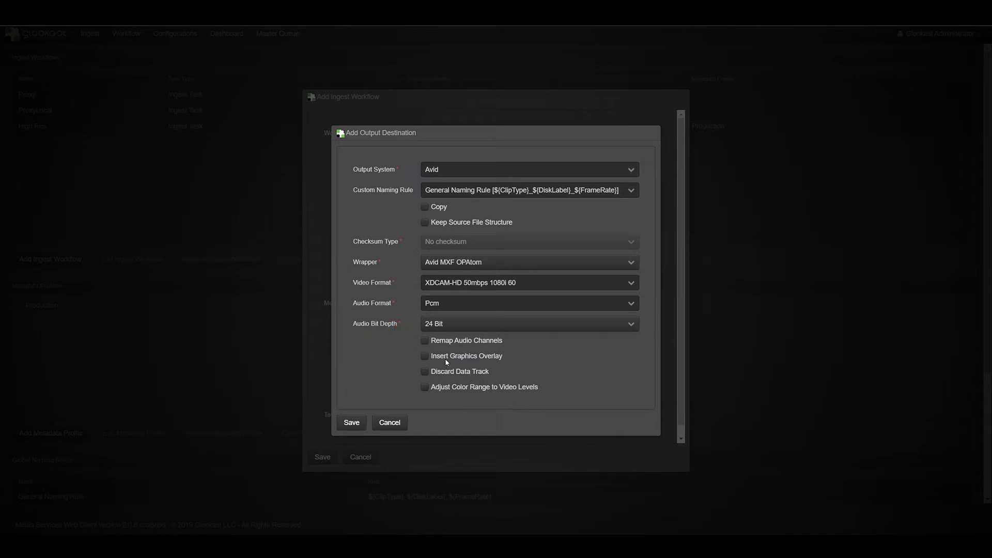
Step: Enable audio channel remapping and add source channels A3 and A4 to the output audio channels
click(426, 341)
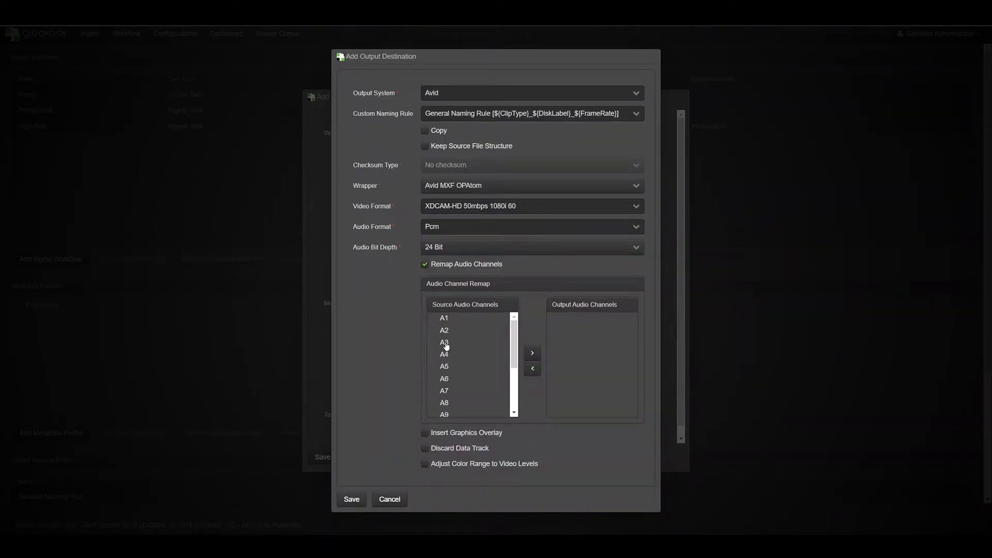
click(444, 344)
click(532, 356)
click(443, 343)
click(532, 355)
Step: Try the timecode, text and image options of the graphics overlay and switch the overlay off again
click(425, 433)
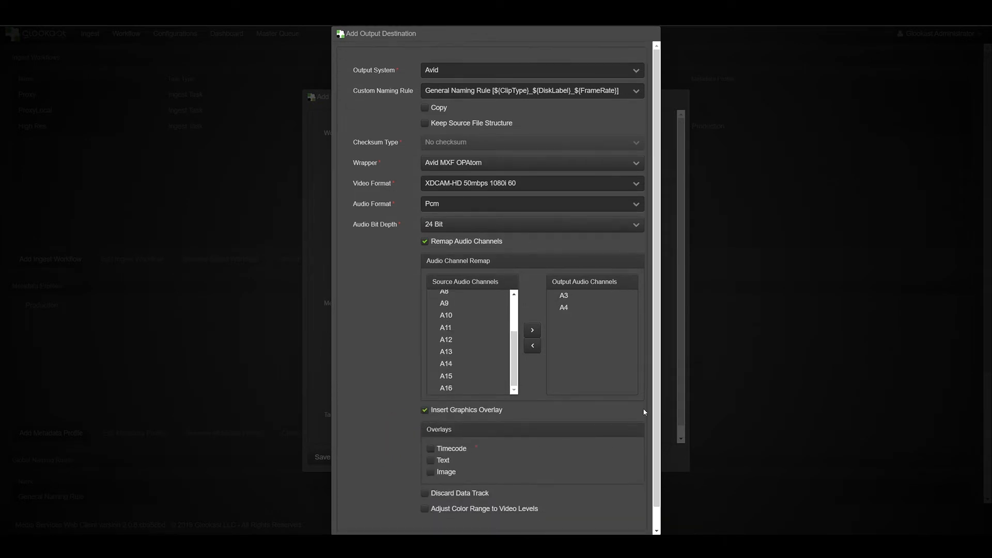
scroll(649, 419, down, 1)
click(437, 427)
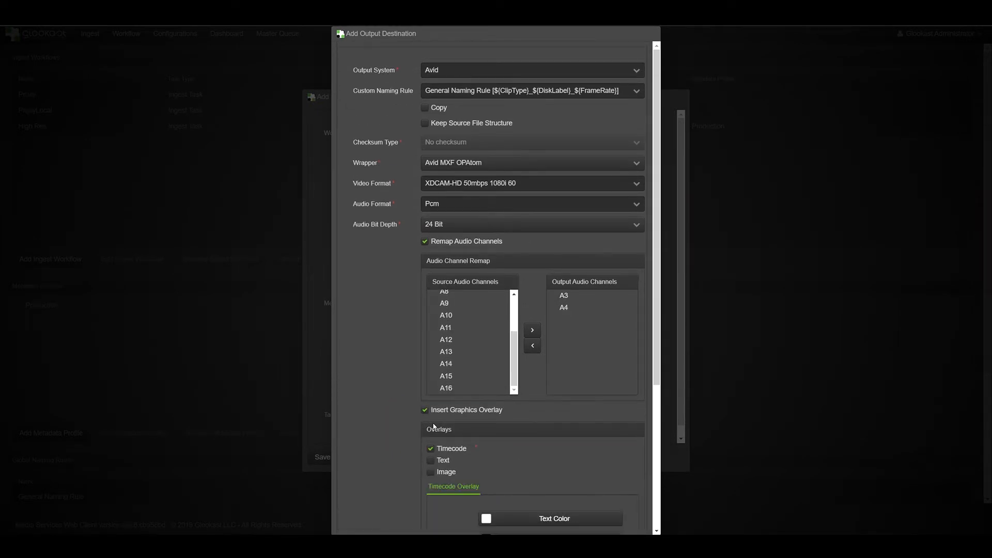
scroll(503, 428, down, 4)
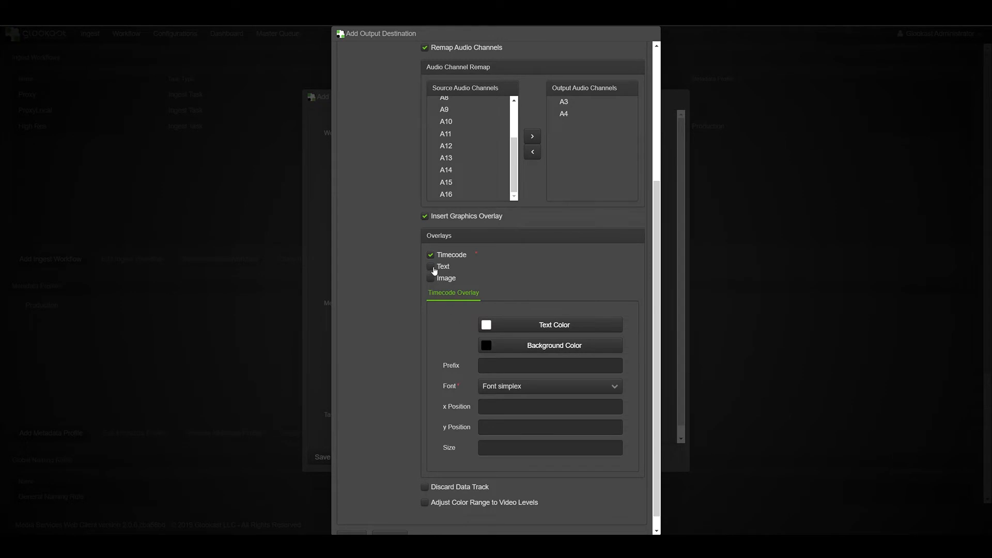
click(434, 271)
scroll(544, 353, down, 4)
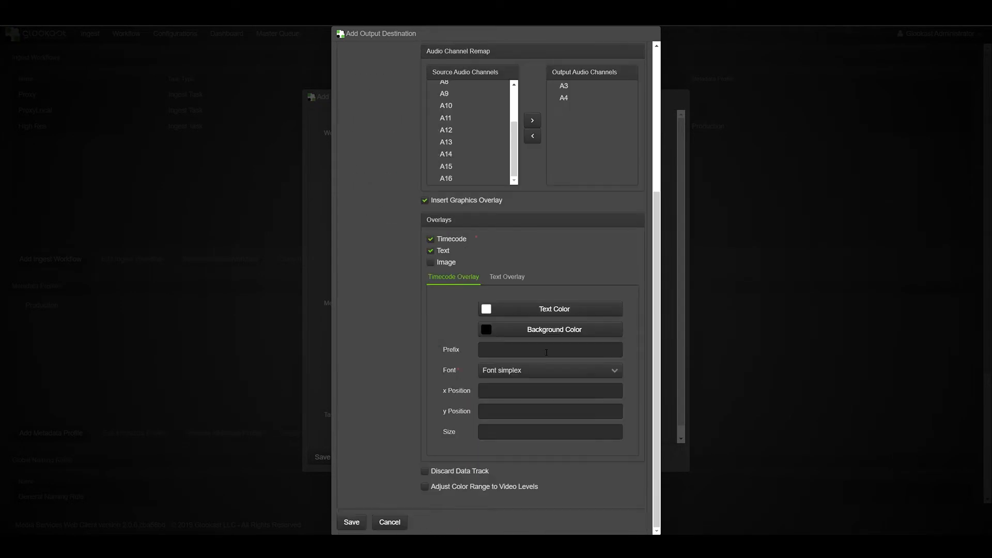
click(433, 253)
click(433, 448)
click(434, 472)
scroll(523, 423, down, 4)
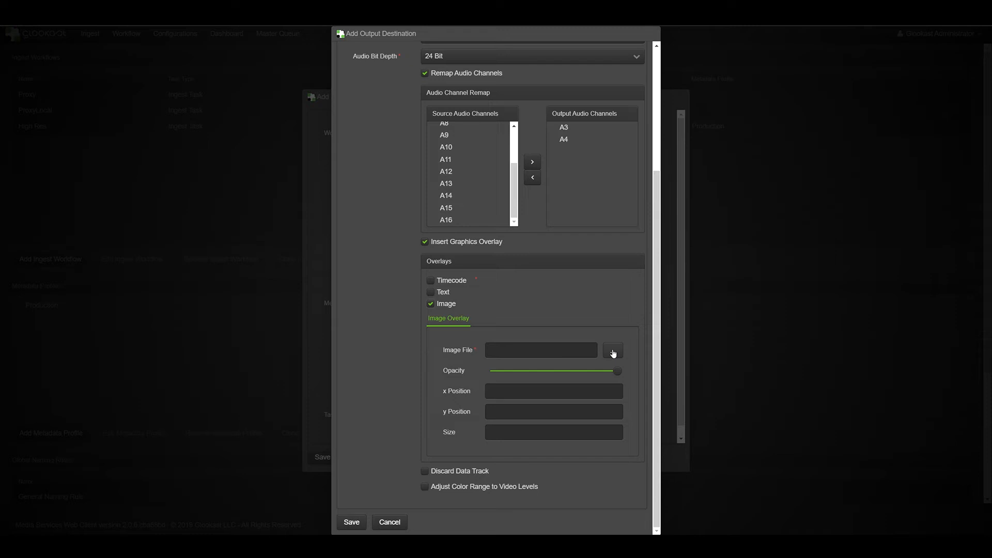
click(430, 305)
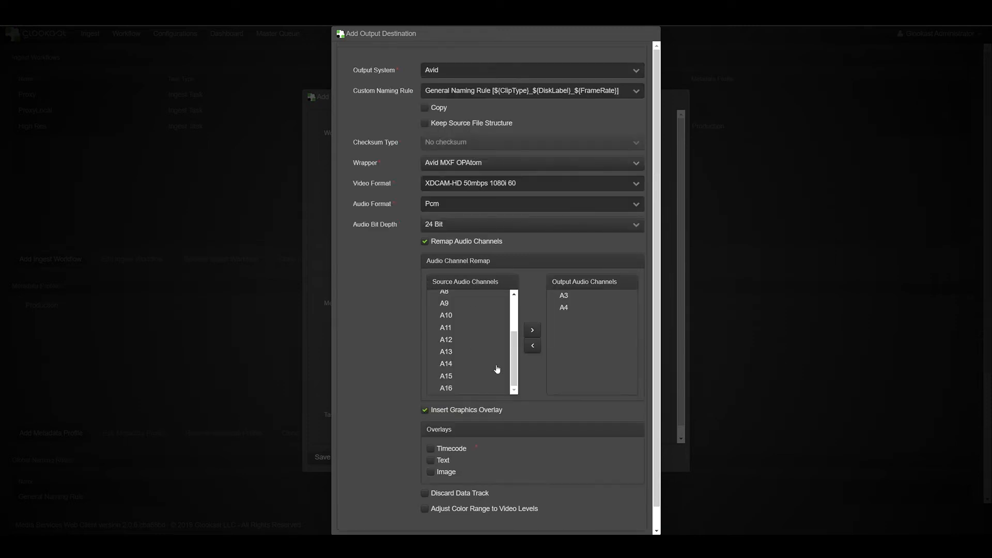
click(424, 388)
Step: Save this output destination and add a second one with the Avid output system and the Avid MXF OPAtom wrapper
scroll(495, 351, down, 5)
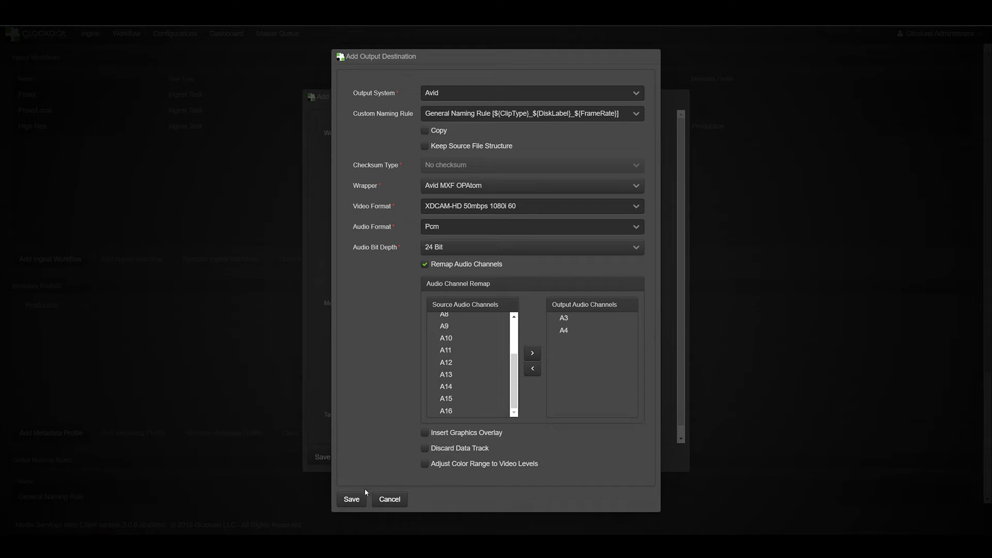
click(353, 500)
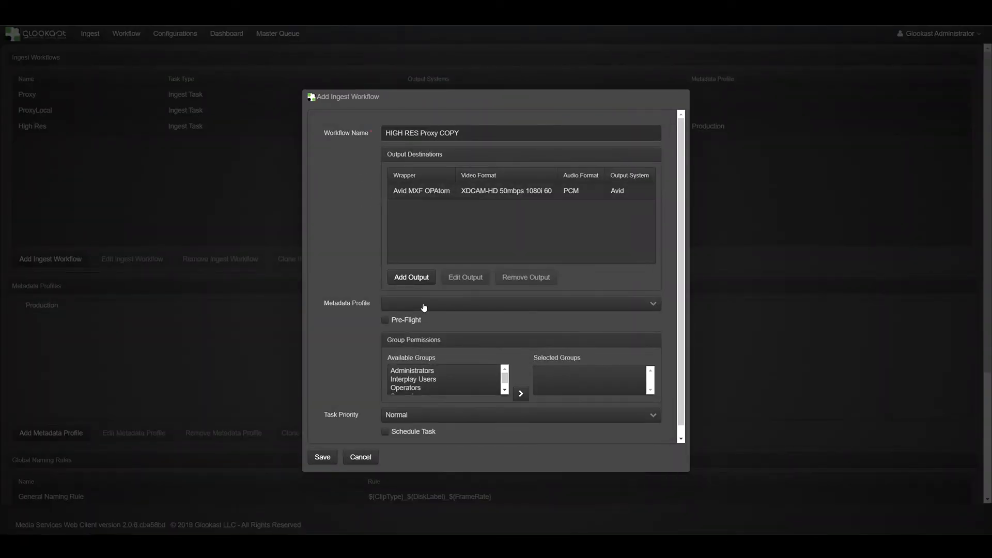
click(420, 277)
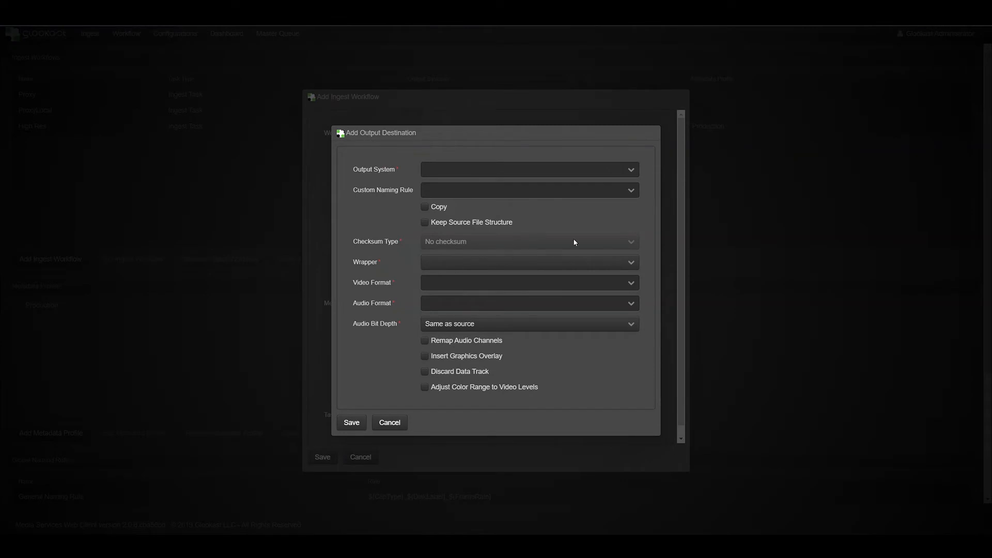
click(629, 169)
click(599, 184)
click(631, 263)
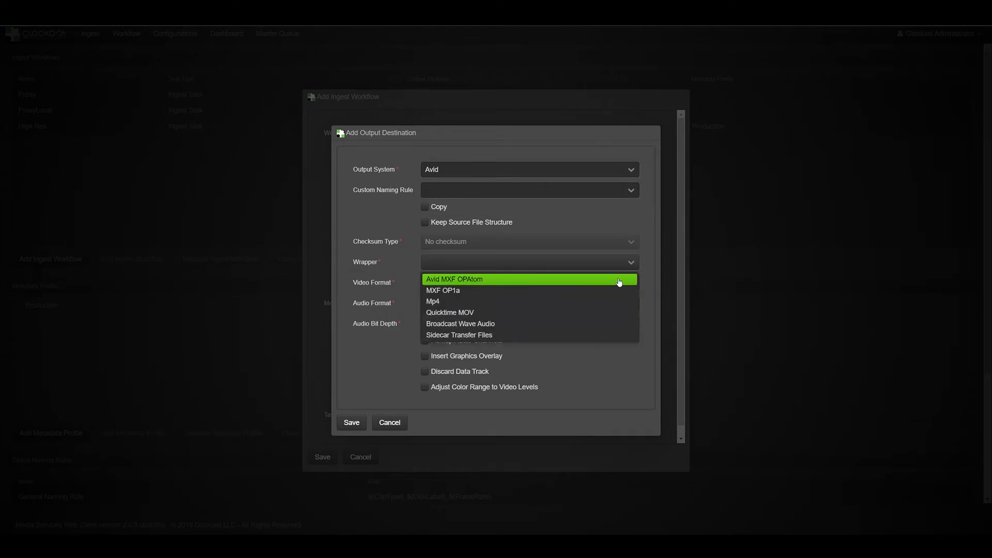
click(619, 281)
Step: Set the second output destination's video format to H.264 2.0Mbps Proxy 1080i 29.97
click(631, 283)
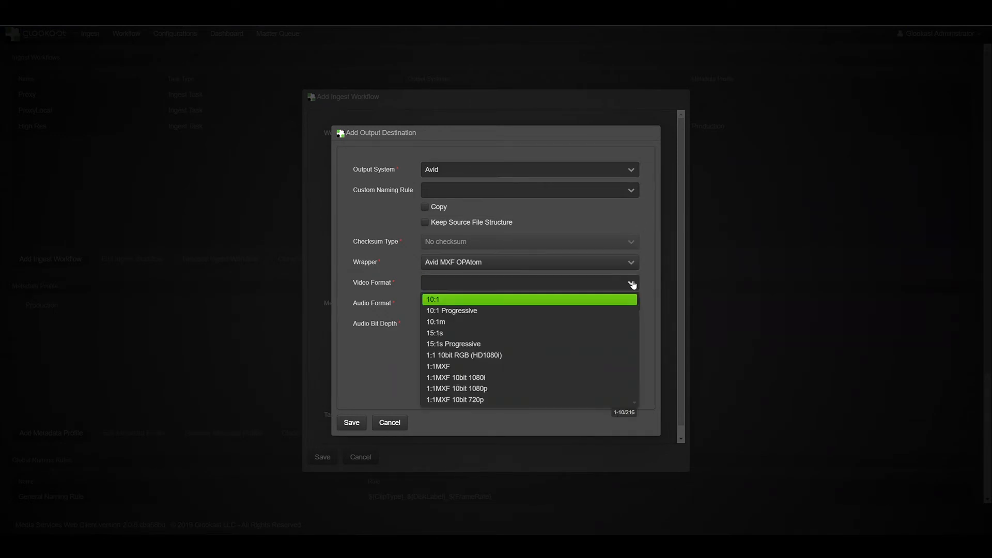
text(H)
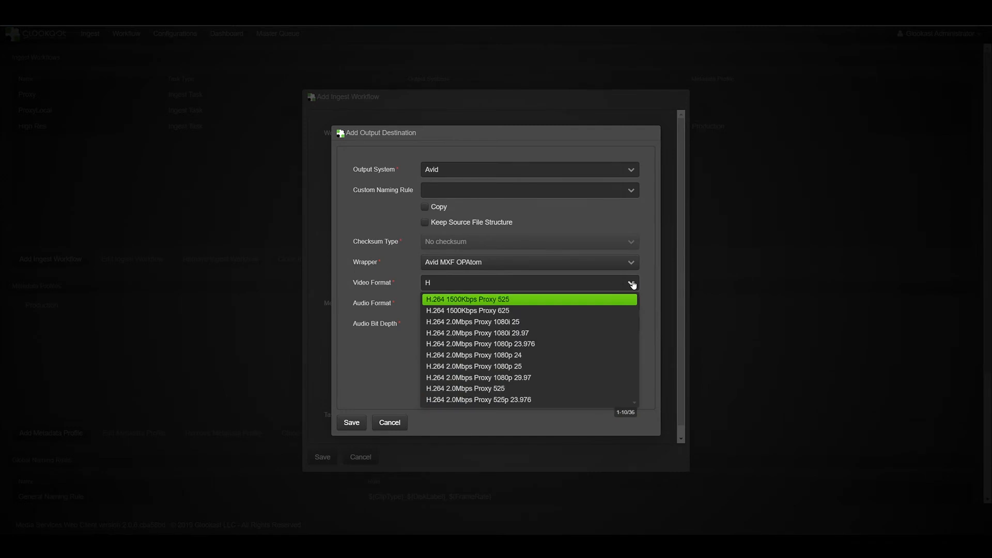
click(593, 334)
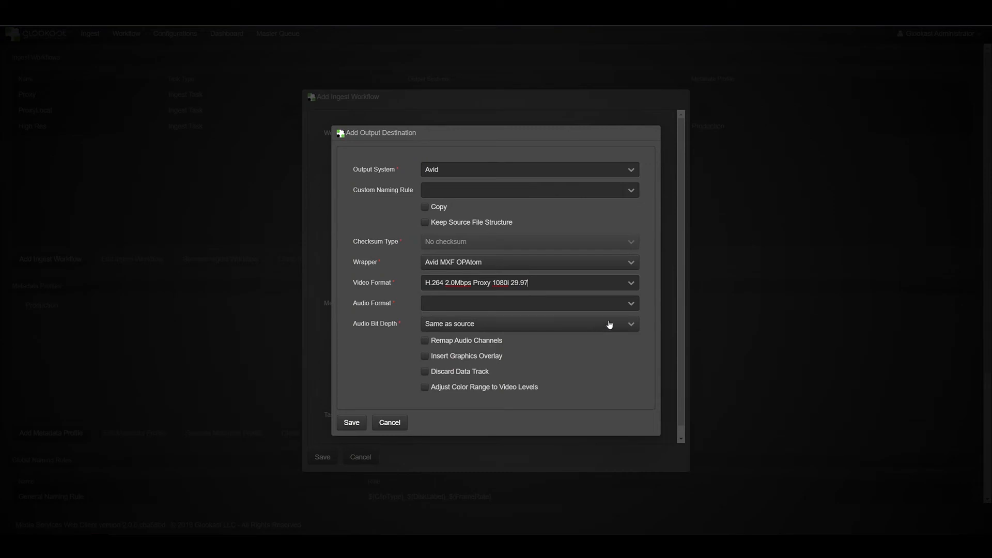
Step: Set the second output destination's audio format to MPEG1Layer2, choose its audio bit depth and save it
click(631, 303)
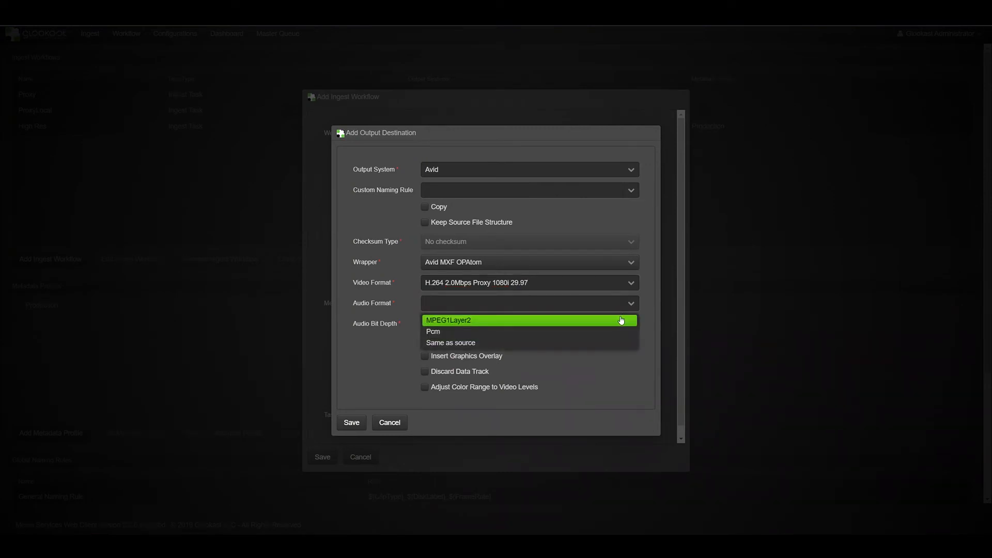
click(620, 323)
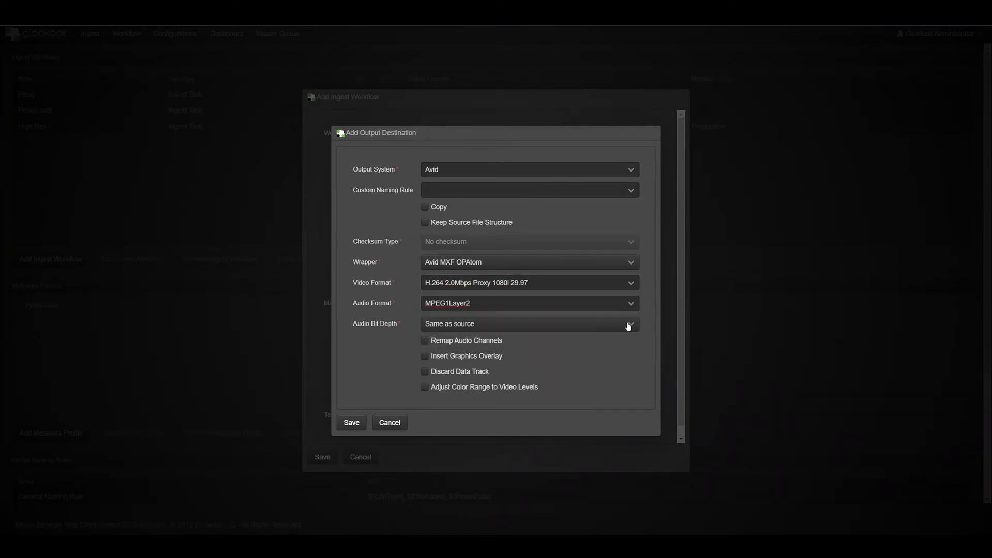
click(628, 324)
click(617, 352)
click(351, 422)
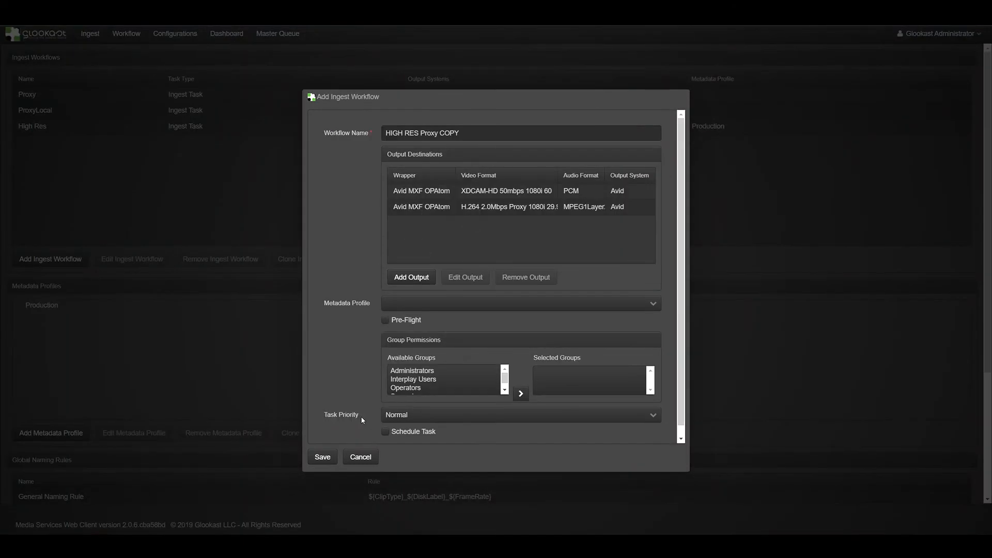
Step: Add a third output destination using the COPY output system, with Copy and Keep Source File Structure enabled
click(404, 278)
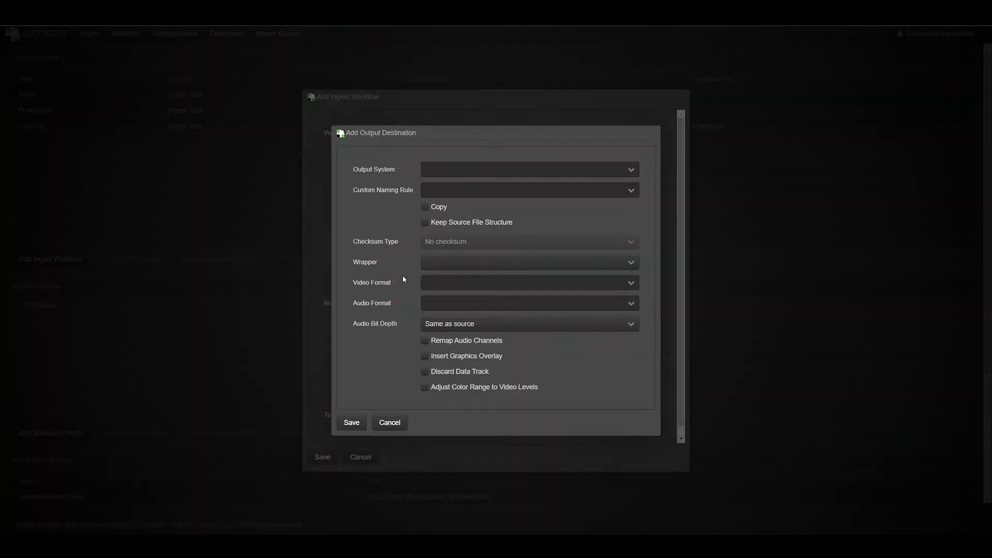
click(631, 171)
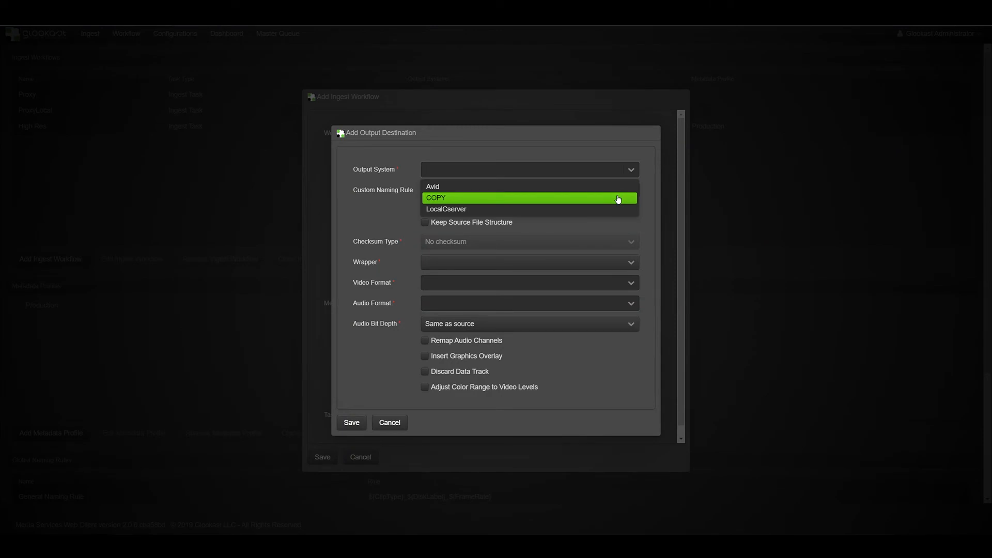
click(618, 199)
click(426, 207)
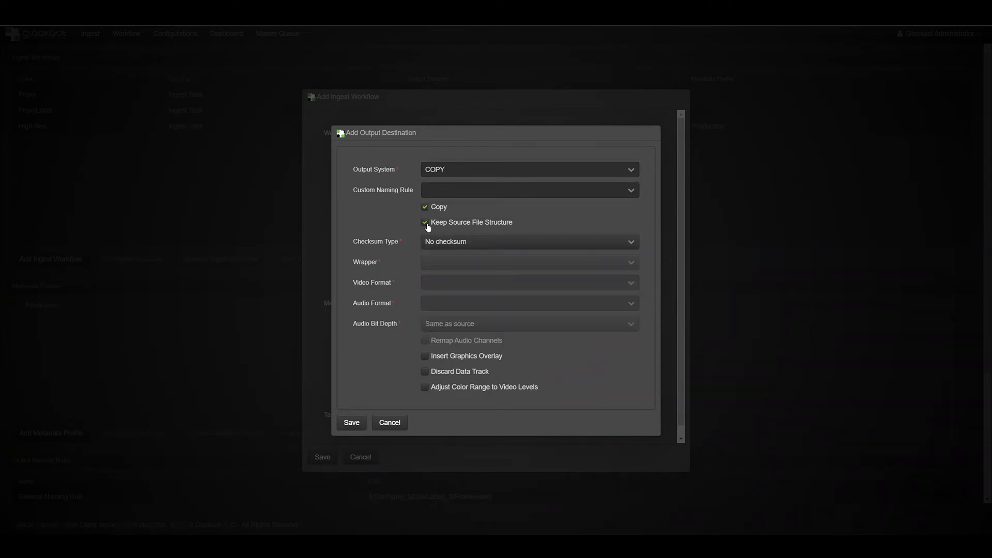
Step: Set the copy destination's checksum type to Md5 checksum and save the destination
click(631, 245)
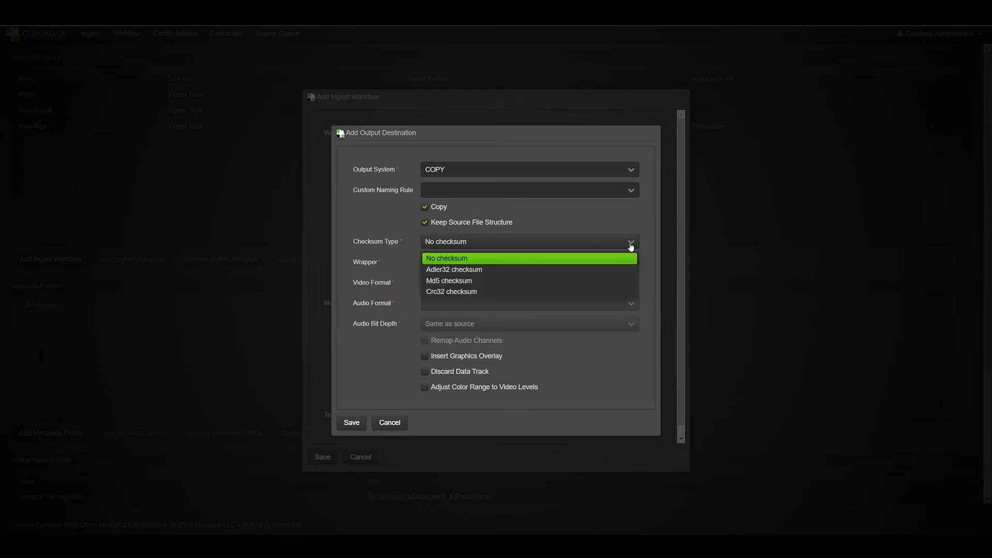
click(611, 281)
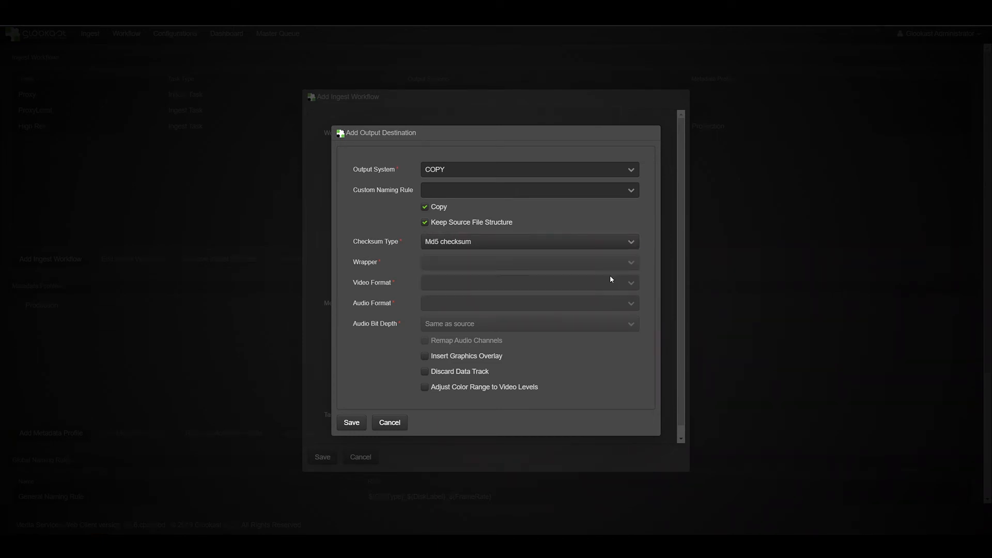
click(352, 421)
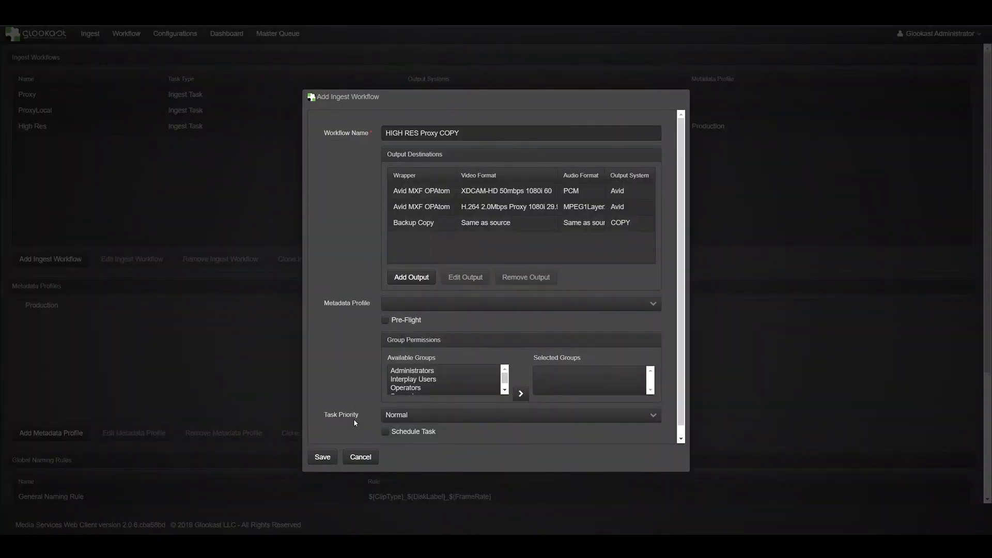
click(652, 309)
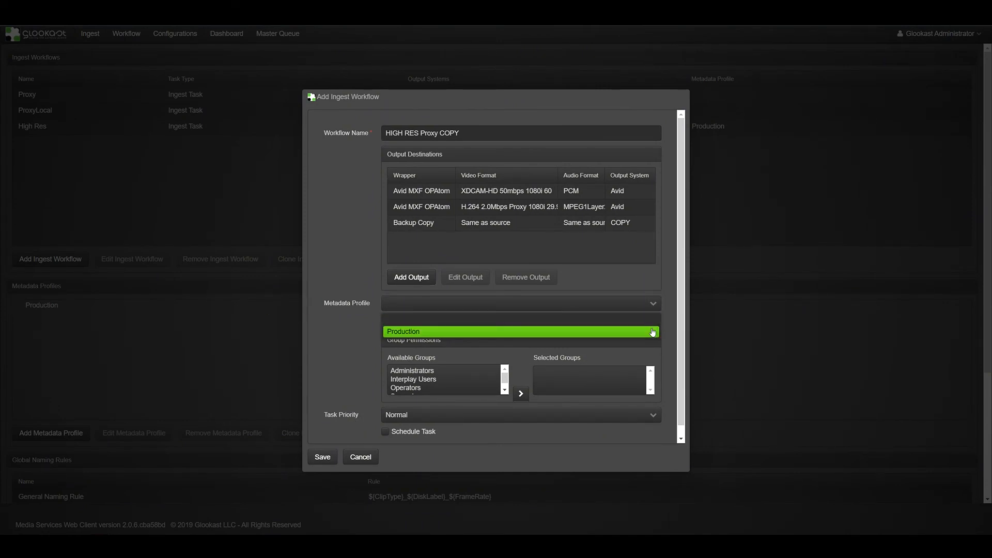
click(667, 310)
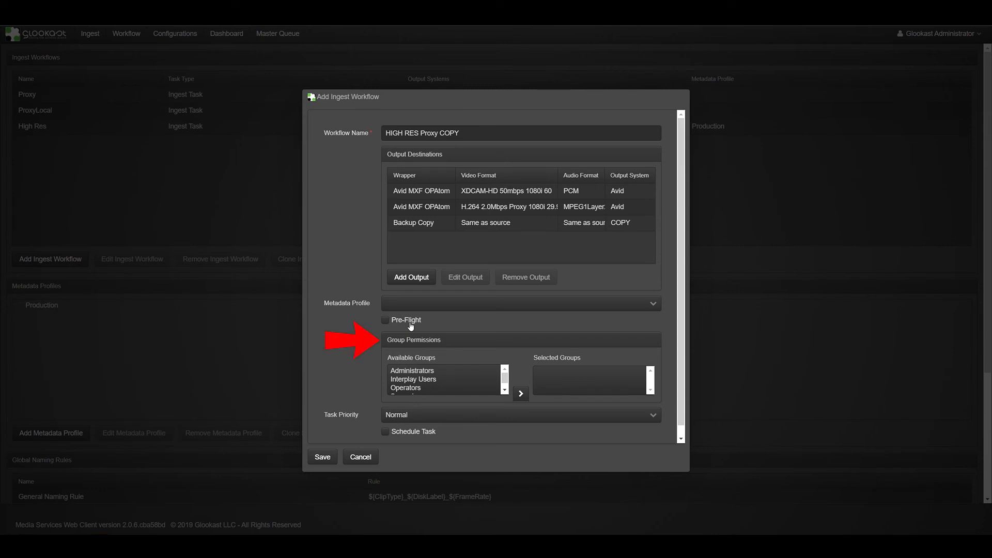
Step: Grant workflow permission to all available groups, from Administrators through Supervisors, by moving them to the selected groups
click(425, 372)
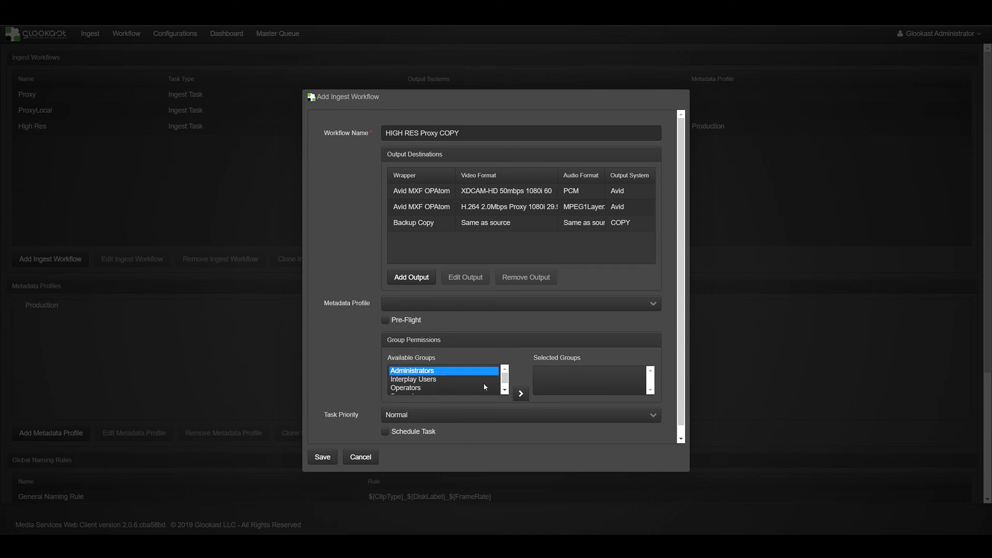
click(505, 391)
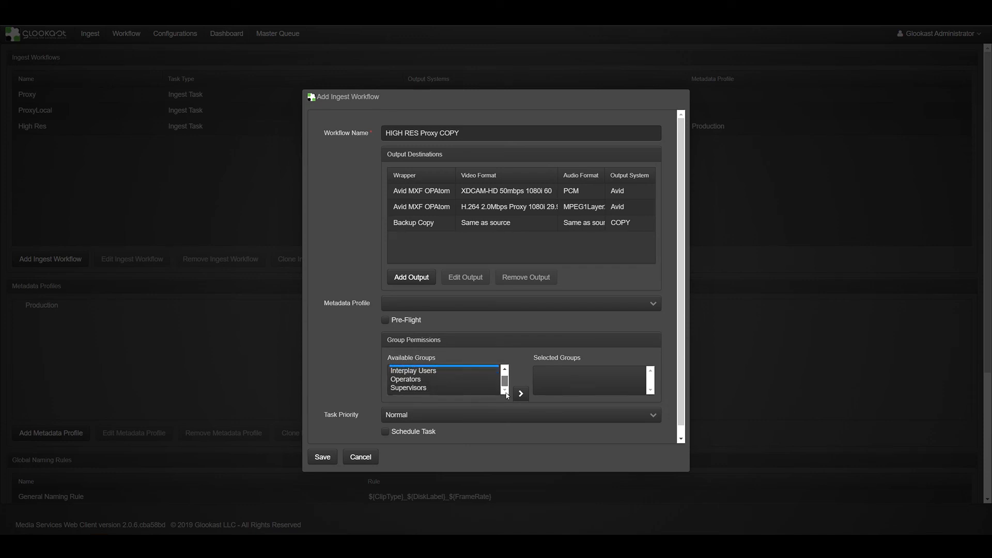
shift+click(402, 389)
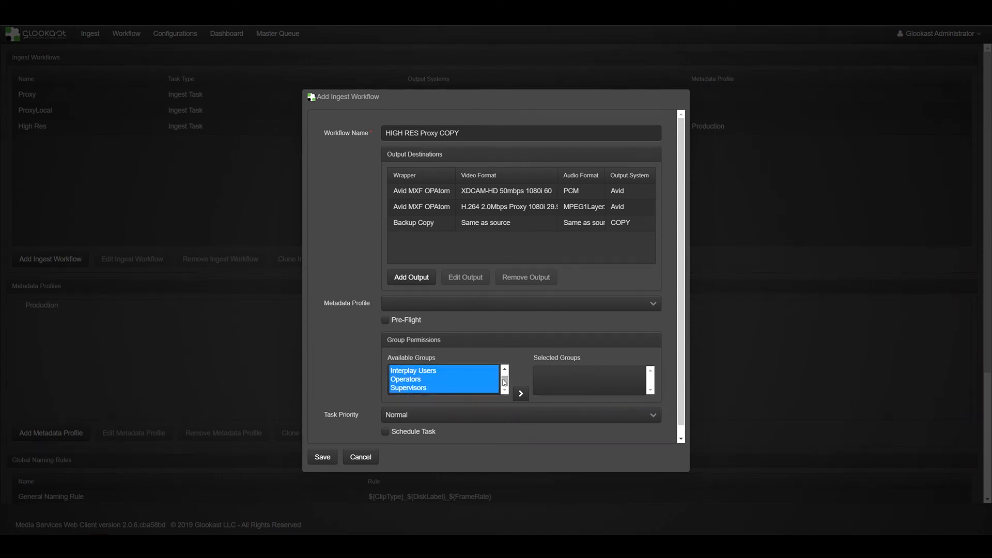
click(521, 394)
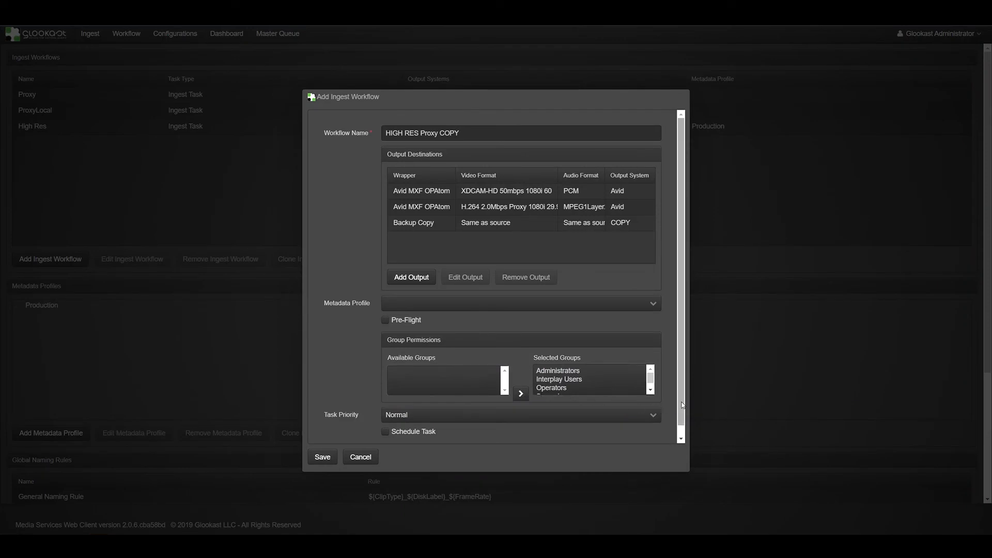
Step: Keep the task priority at Normal and save the ingest workflow with task scheduling off
scroll(683, 406, down, 1)
scroll(646, 397, up, 1)
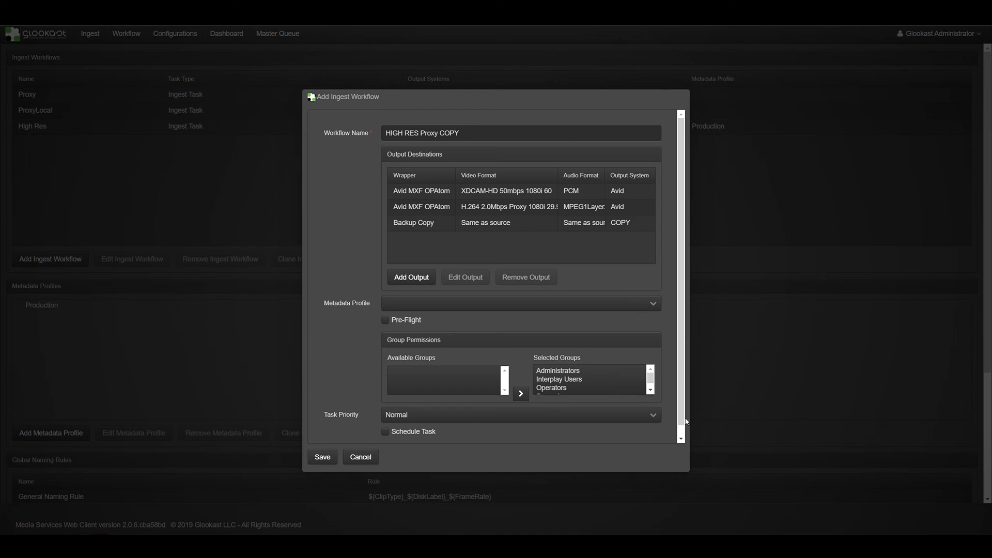
click(652, 416)
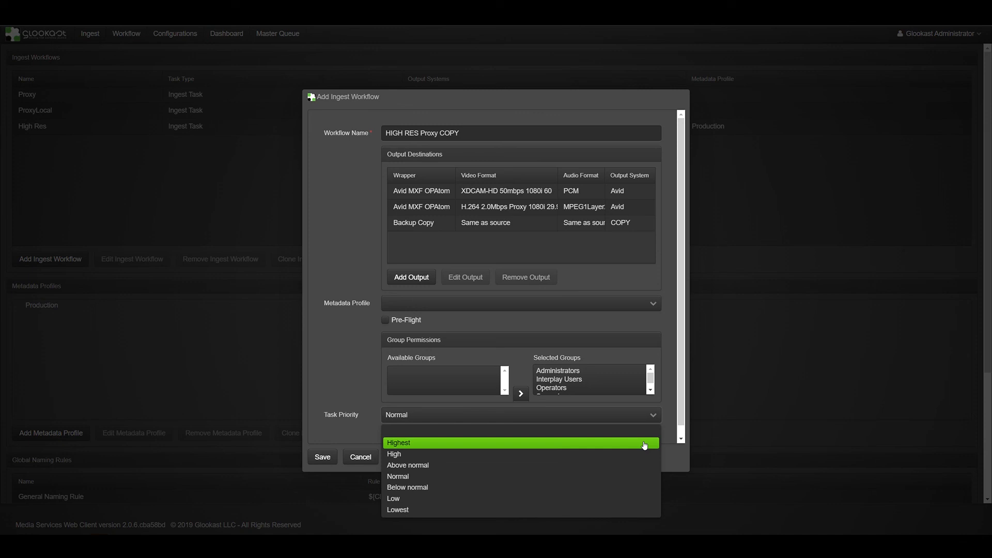
click(615, 475)
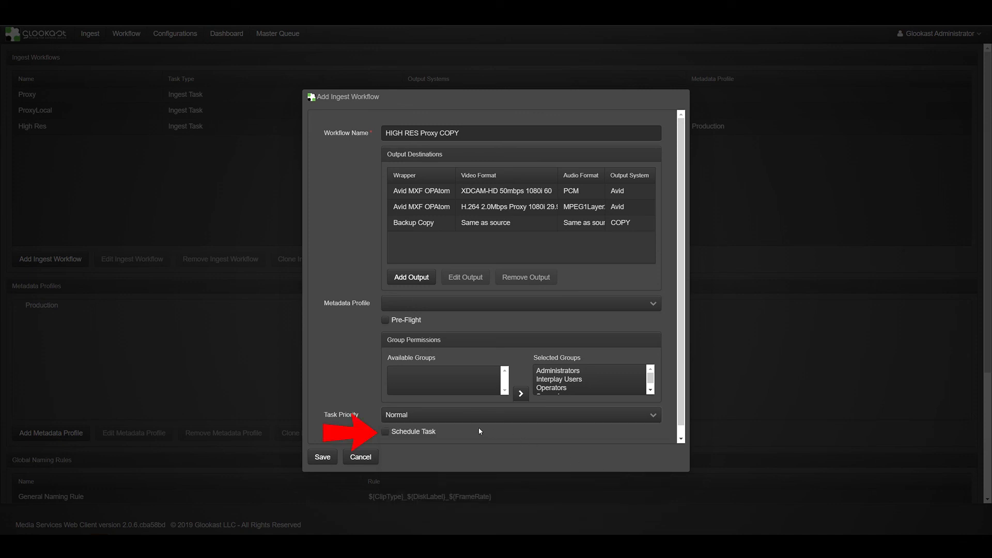
click(385, 432)
click(385, 433)
click(323, 457)
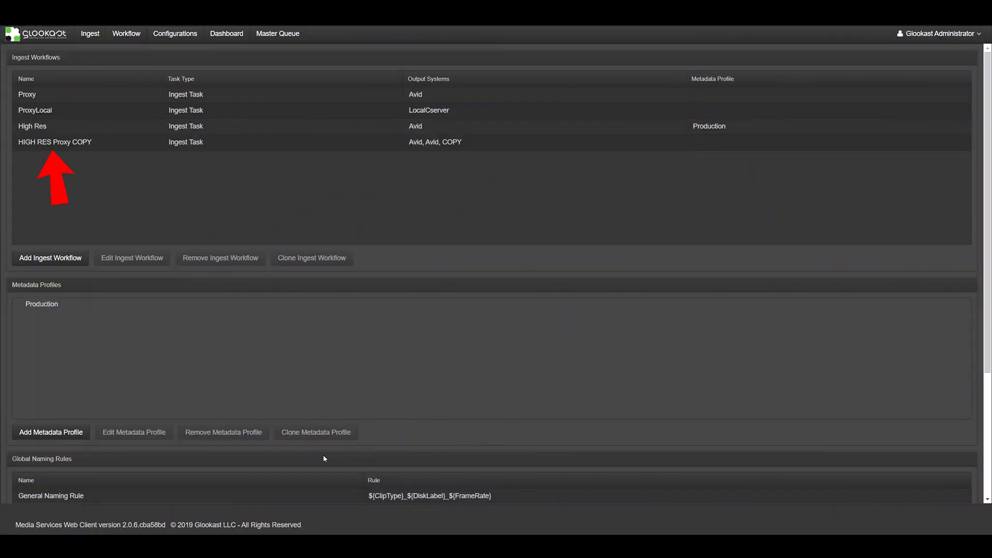